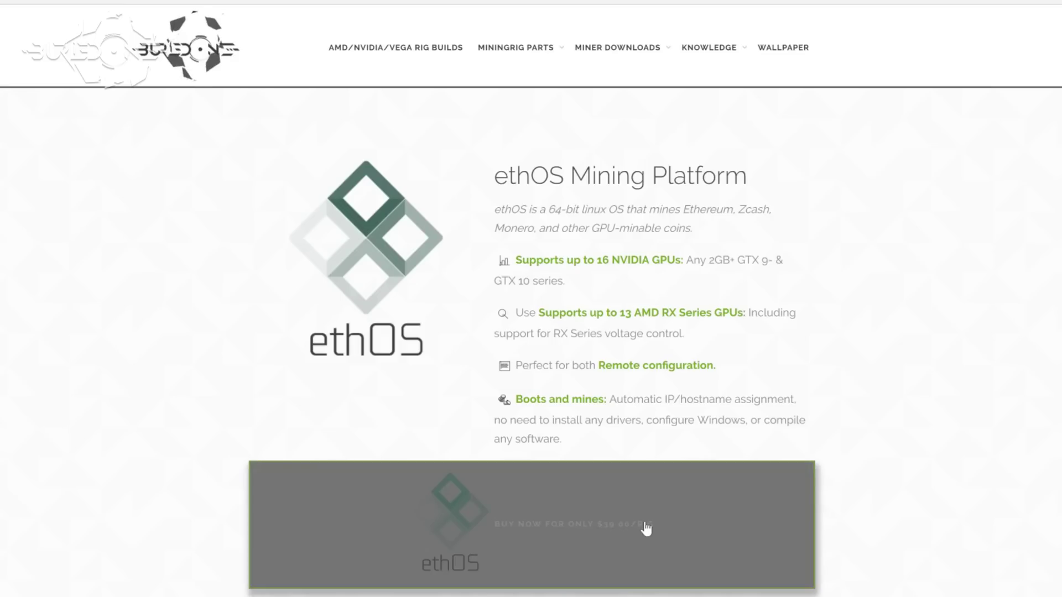
# Step: Open the gpuShack ethOS digital download page from the BuriedONE Buy Now link
pyautogui.click(647, 529)
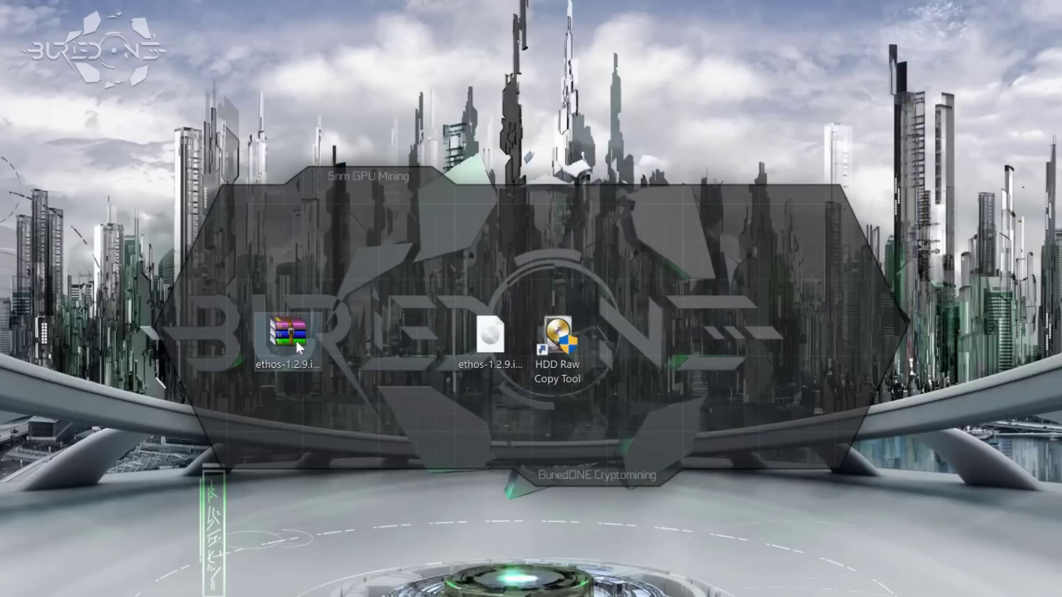
# Step: Drag ethos-1.2.9.img.xz aside, leaving ethos-1.2.9.img beside the HDD Raw Copy Tool shortcut
pyautogui.click(292, 340)
pyautogui.moveTo(291, 340); pyautogui.dragTo(384, 331)
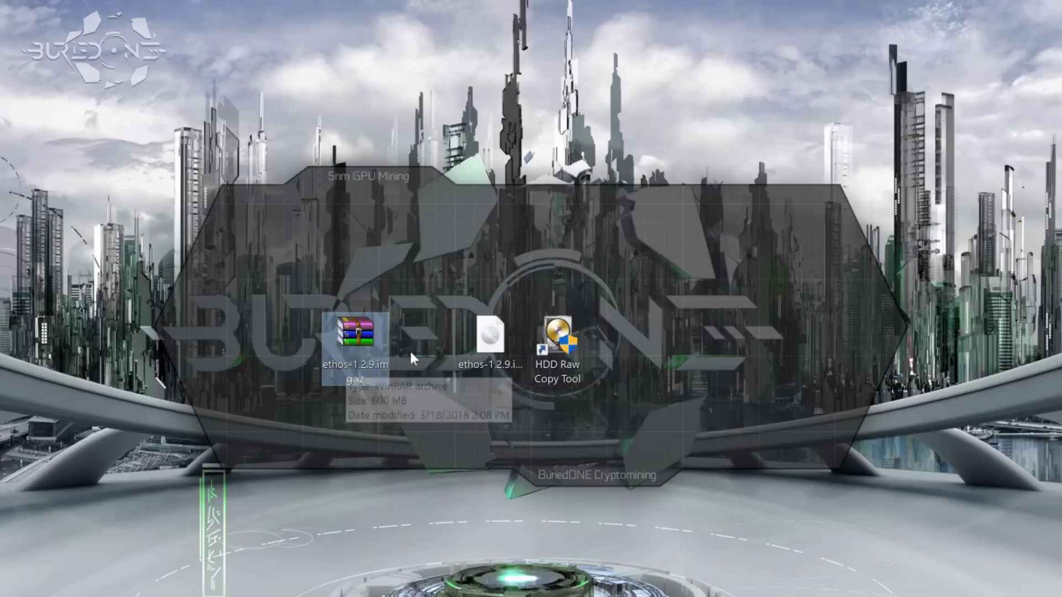
pyautogui.click(492, 355)
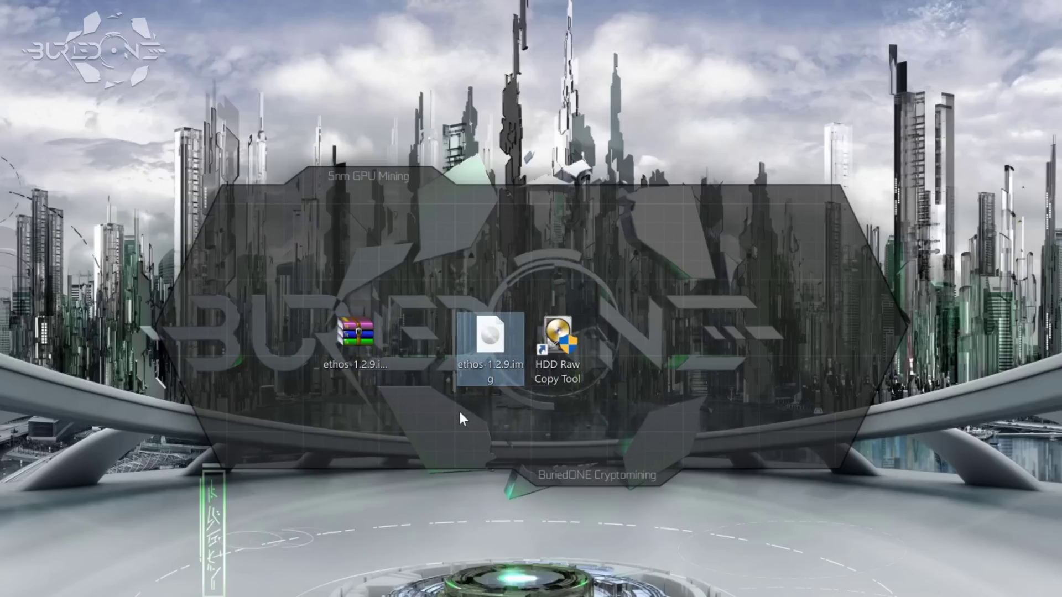
pyautogui.click(459, 409)
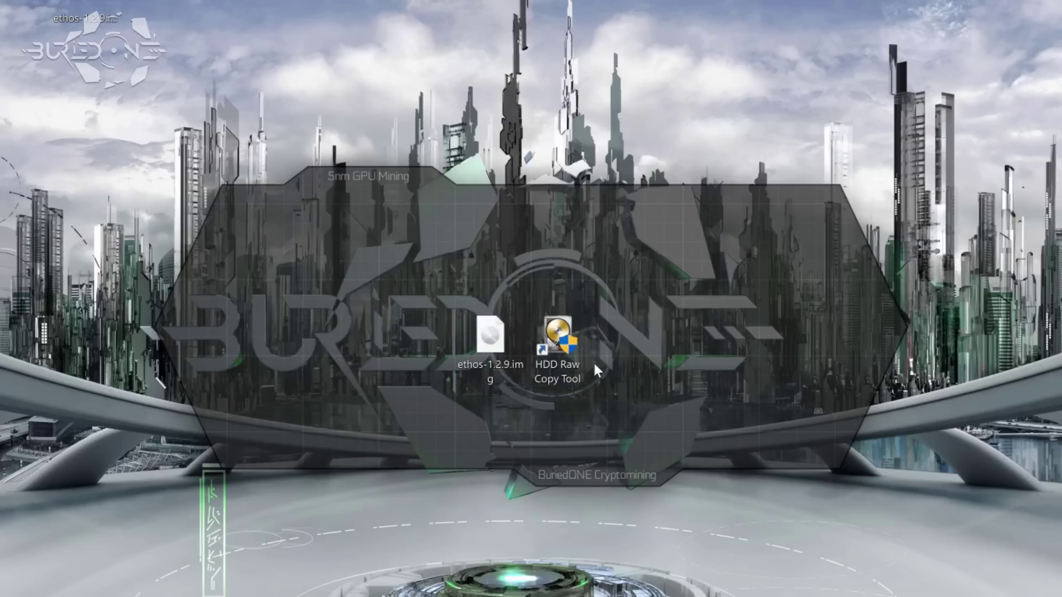
# Step: Launch HDD Raw Copy Tool with ethos-1.2.9.img as source and the KINGSTON SSD as target
pyautogui.click(562, 350)
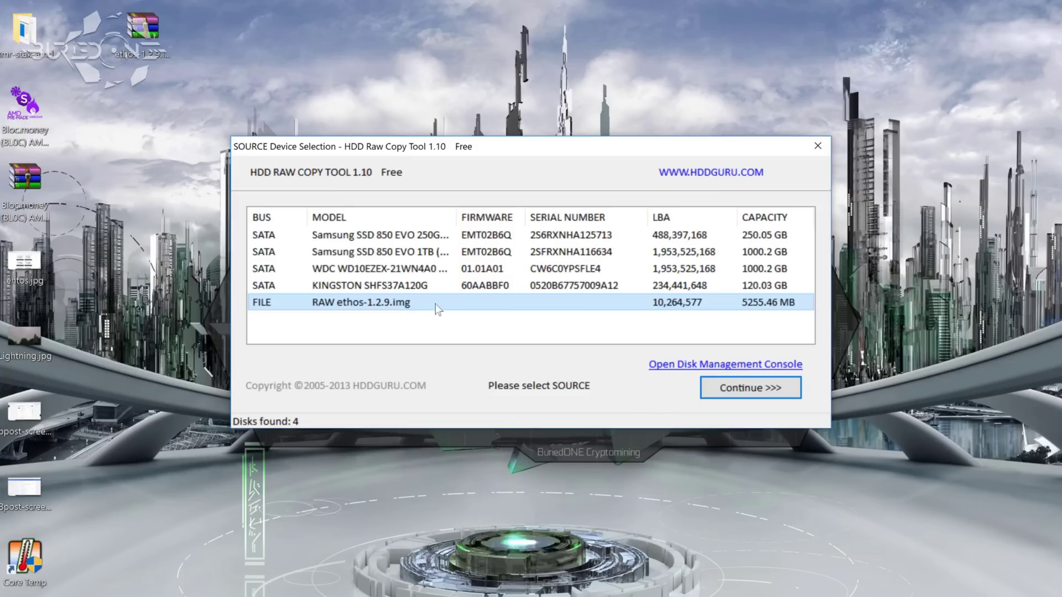
pyautogui.click(752, 388)
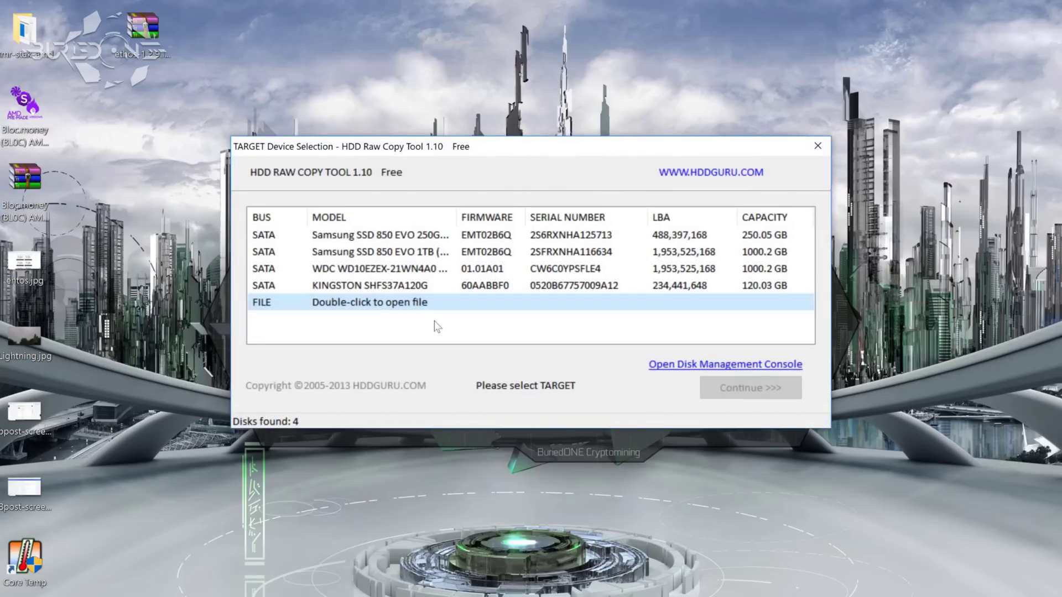
pyautogui.click(373, 287)
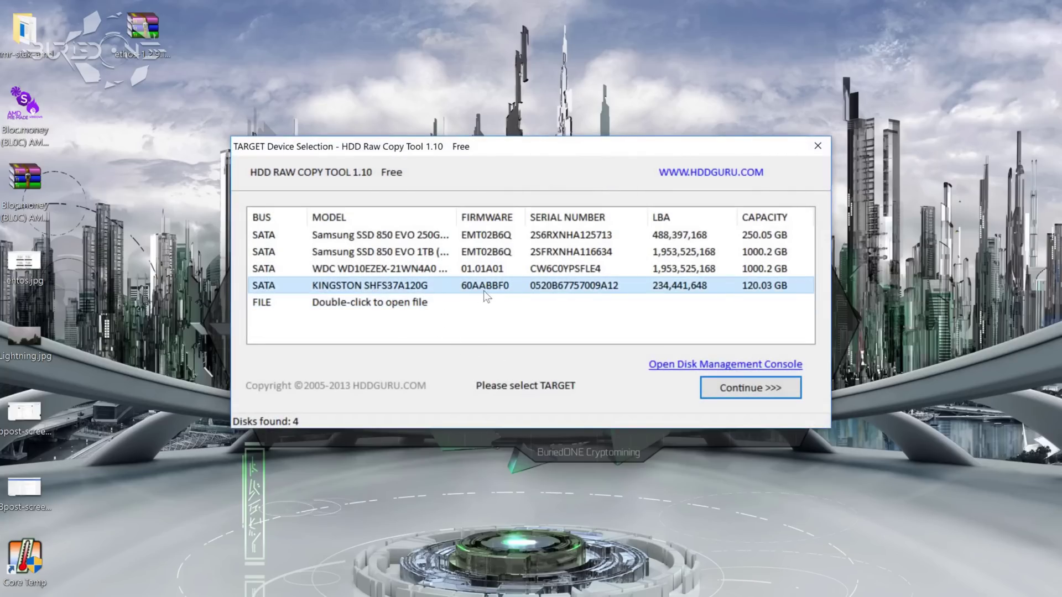
# Step: Start writing ethos-1.2.9.img to the Kingston 120 GB SSD, accepting the overwrite warning
pyautogui.click(753, 386)
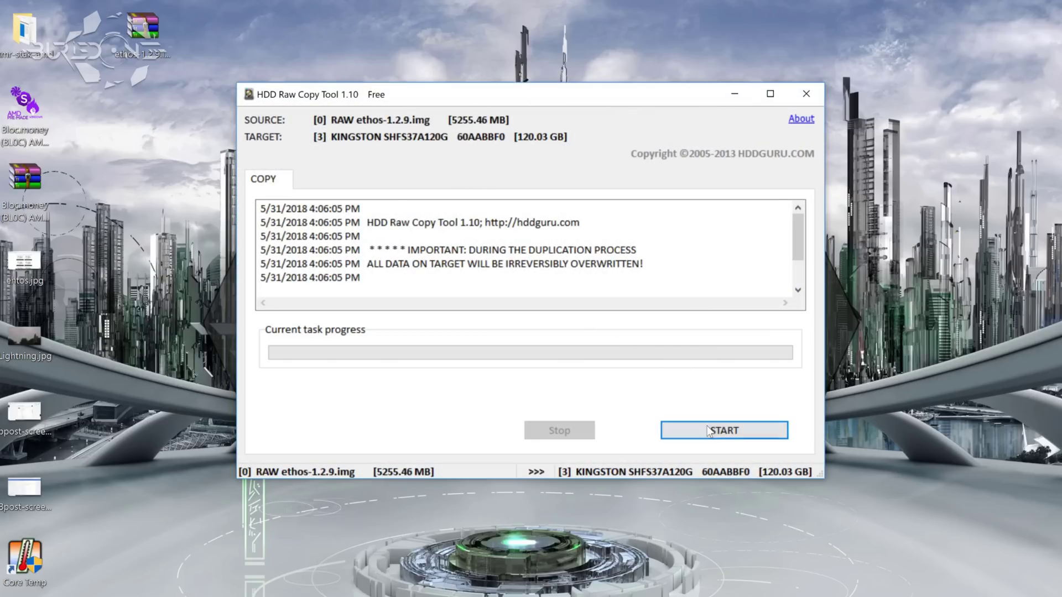
pyautogui.click(725, 423)
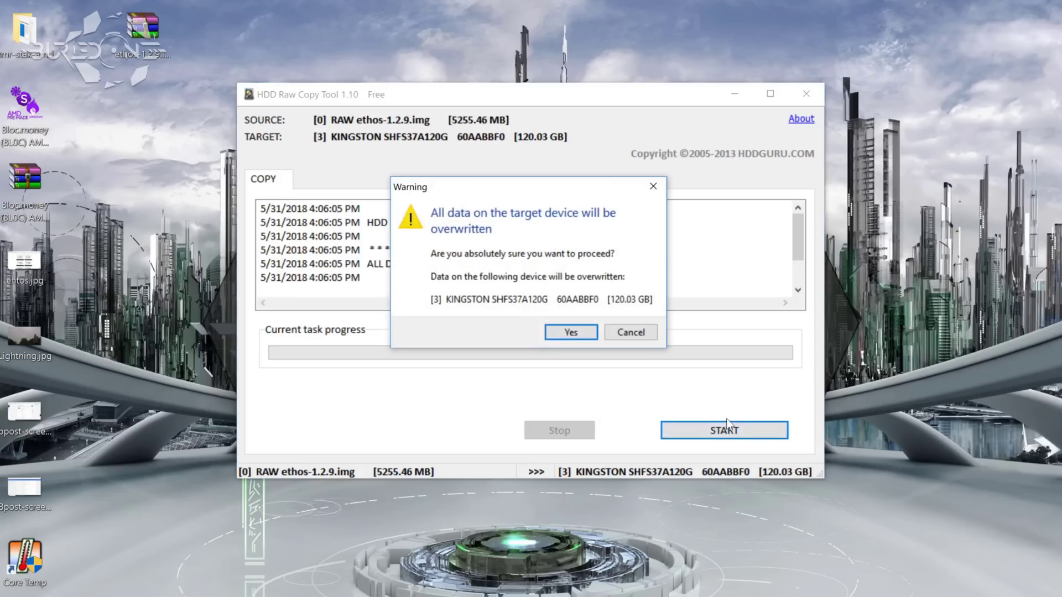
pyautogui.click(567, 333)
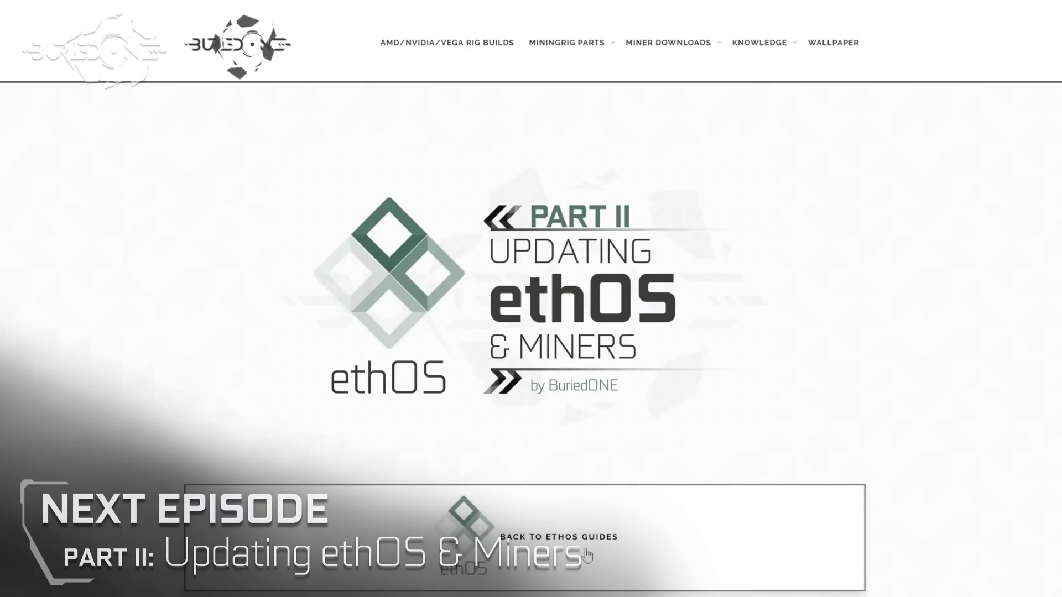
# Step: Go back to the ethOS Mining Platform page via Back to ethOS Guides
pyautogui.click(615, 570)
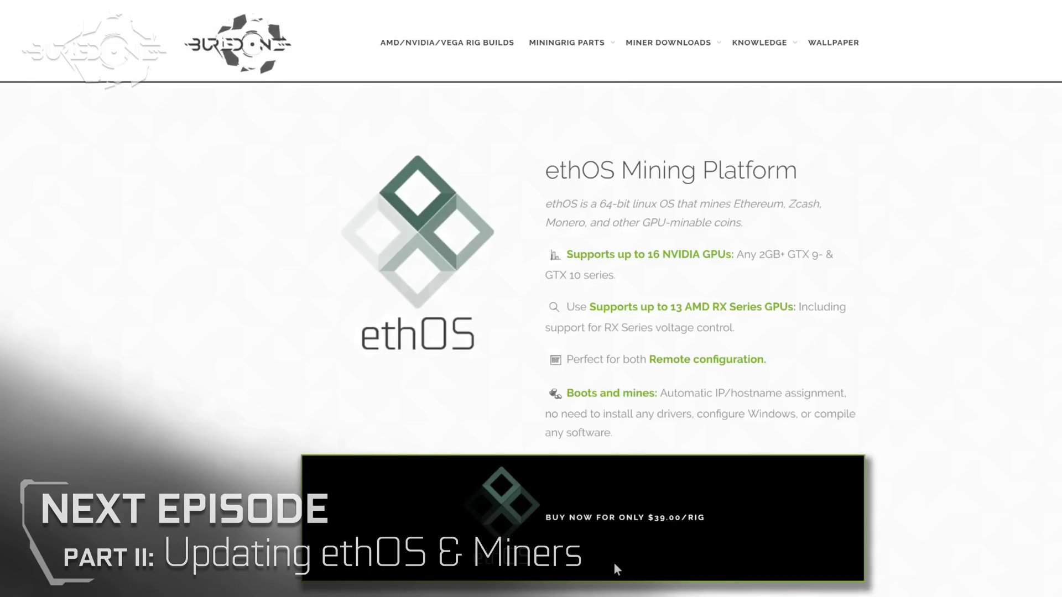